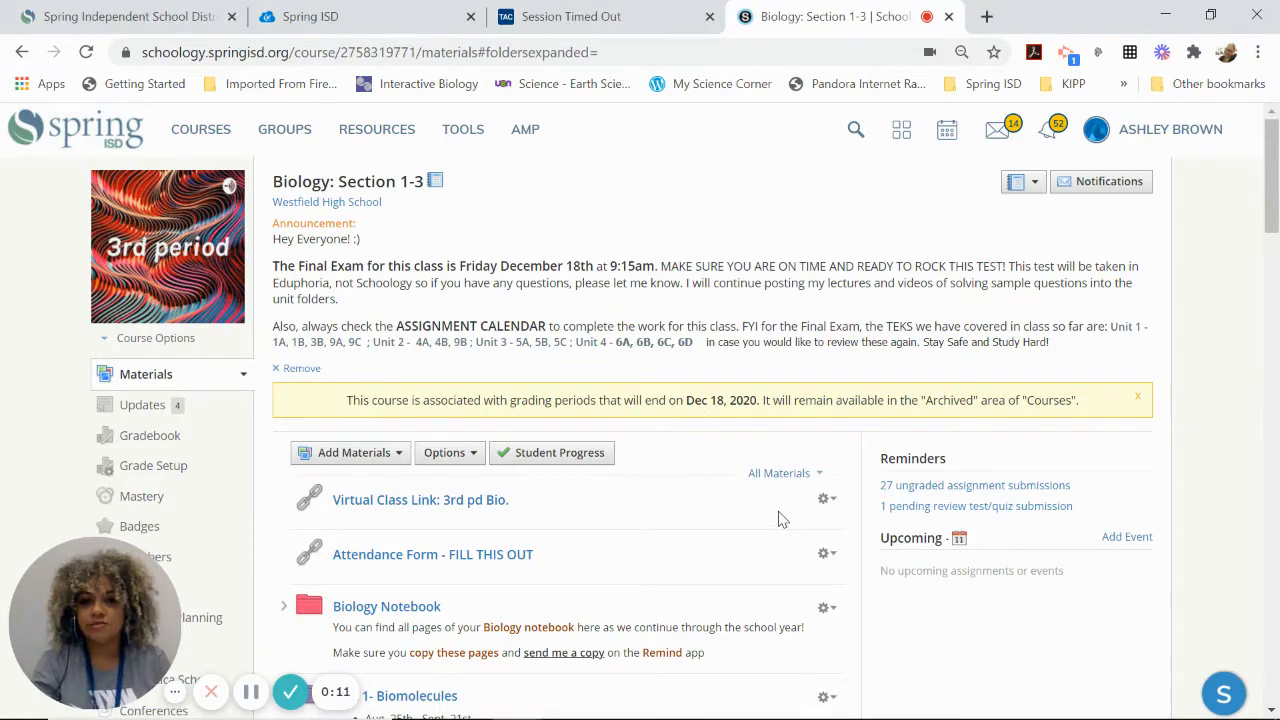
- Edit the Final Exam (mock practice setup) assignment, set its category to (Ungraded), and save the changes
scroll(781, 445, "down", 10)
scroll(783, 441, "down", 10)
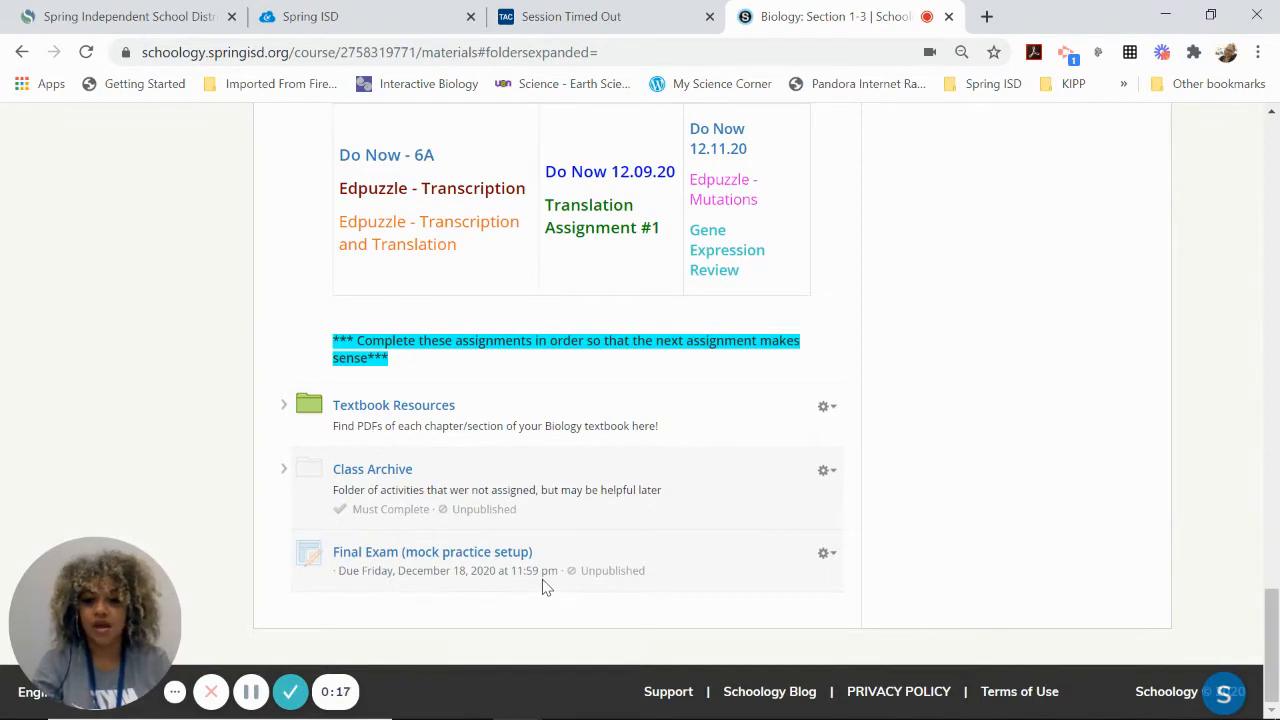
left_click(826, 555)
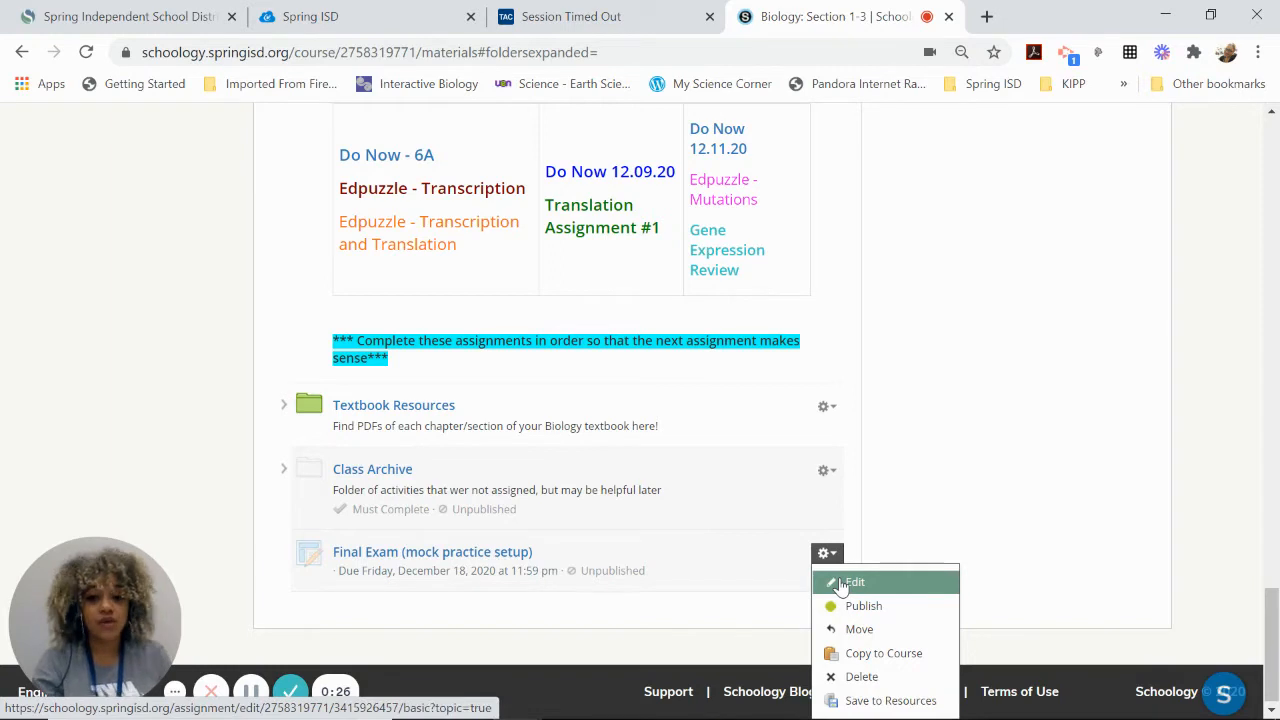
left_click(841, 583)
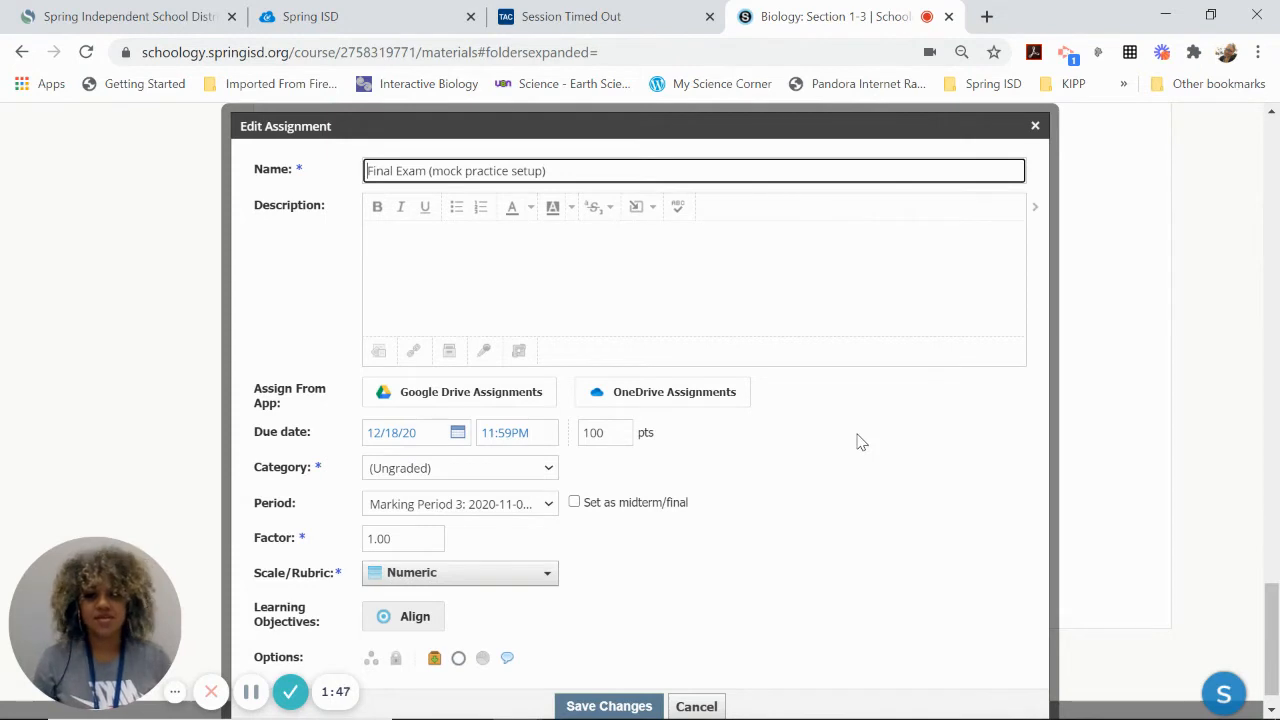
left_click(536, 470)
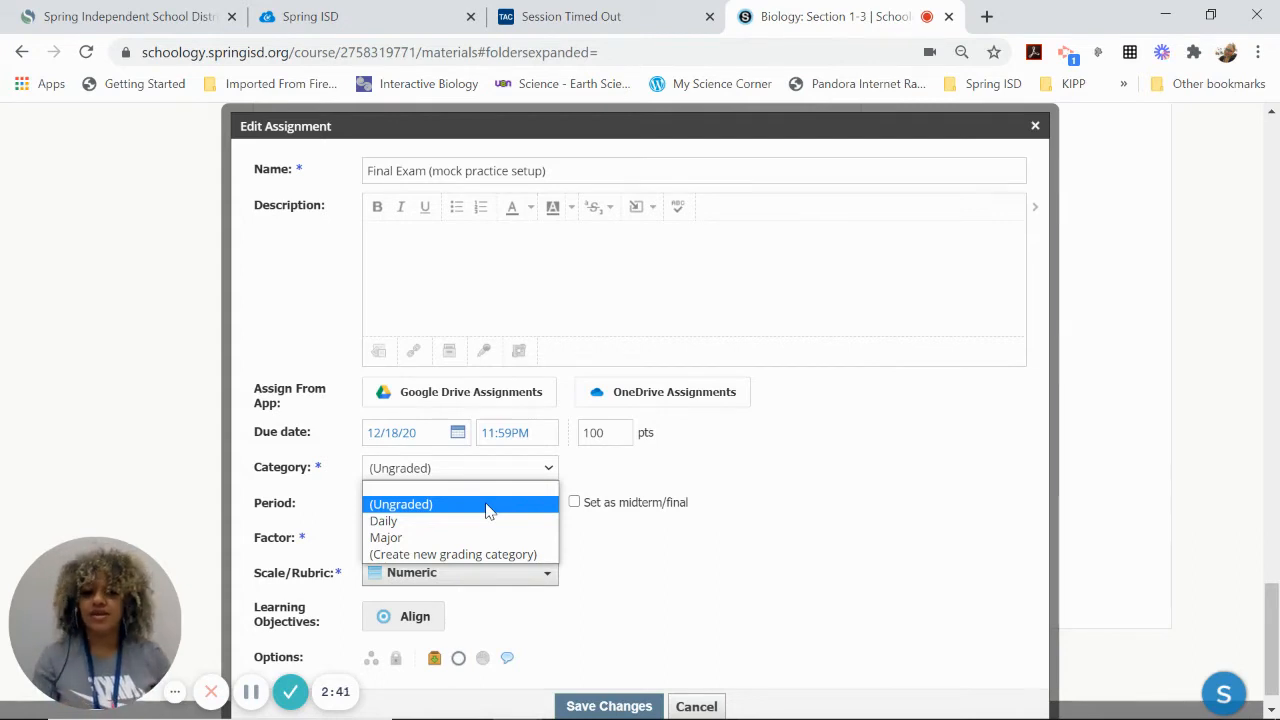
left_click(487, 505)
scroll(660, 515, "down", 1)
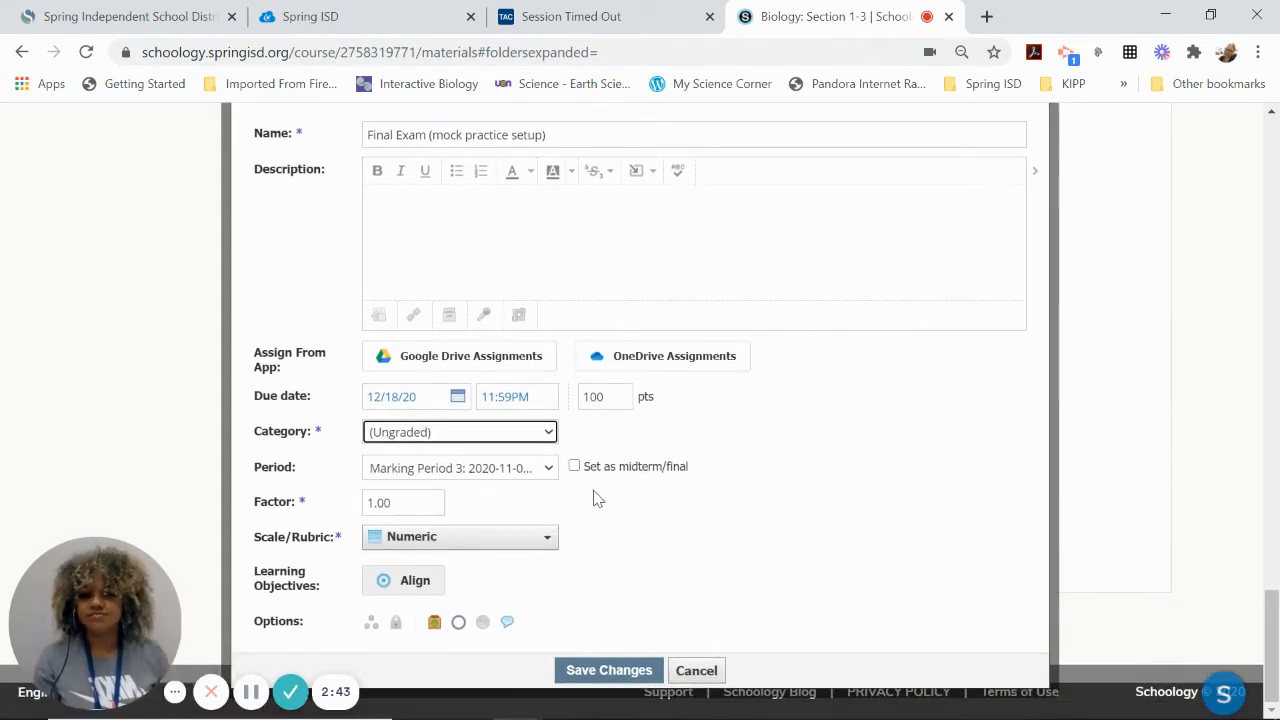
left_click(606, 670)
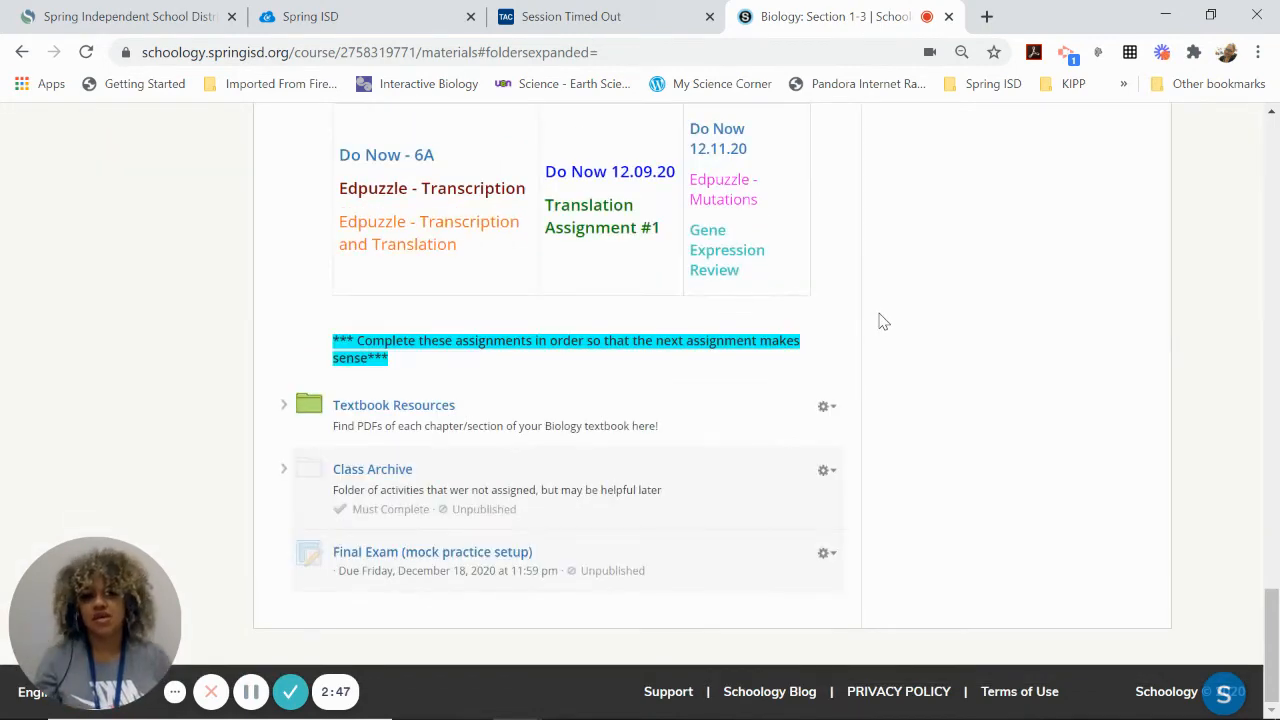
- In the course gradebook, check the Final Exam (mock practice setup) entry on the last page of the sync status log
scroll(883, 322, "up", 15)
scroll(883, 322, "up", 5)
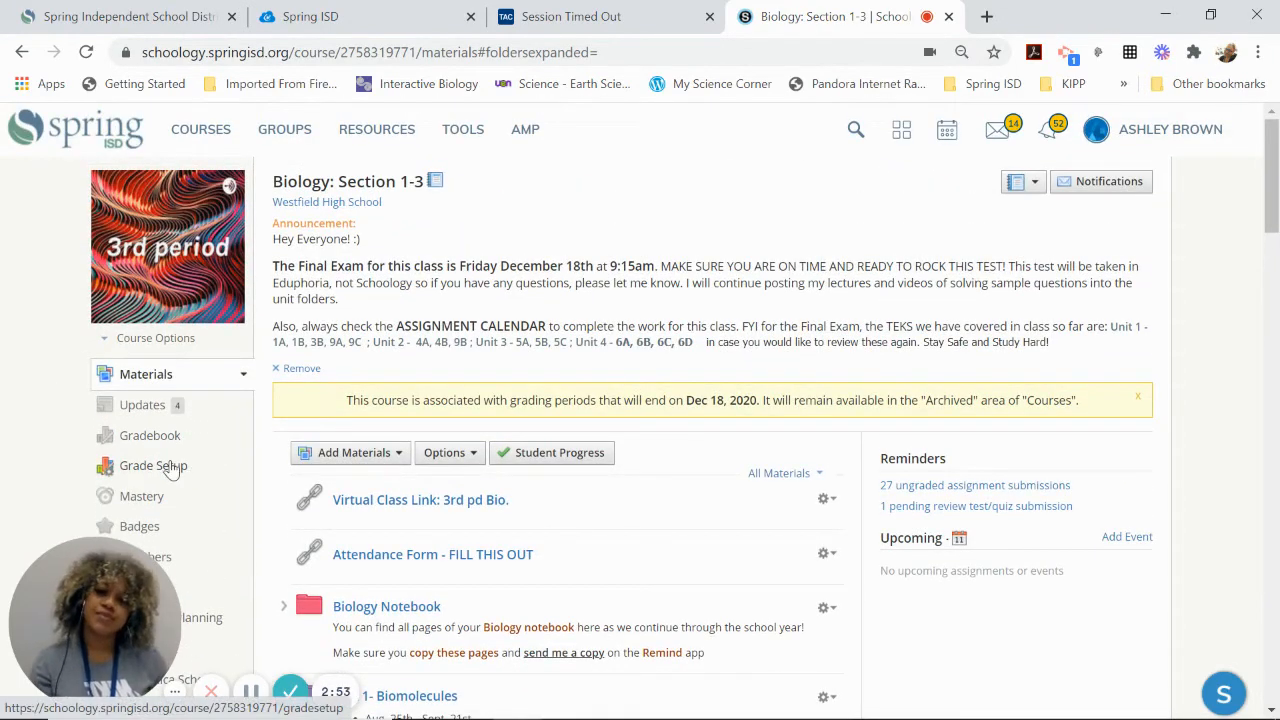
left_click(149, 435)
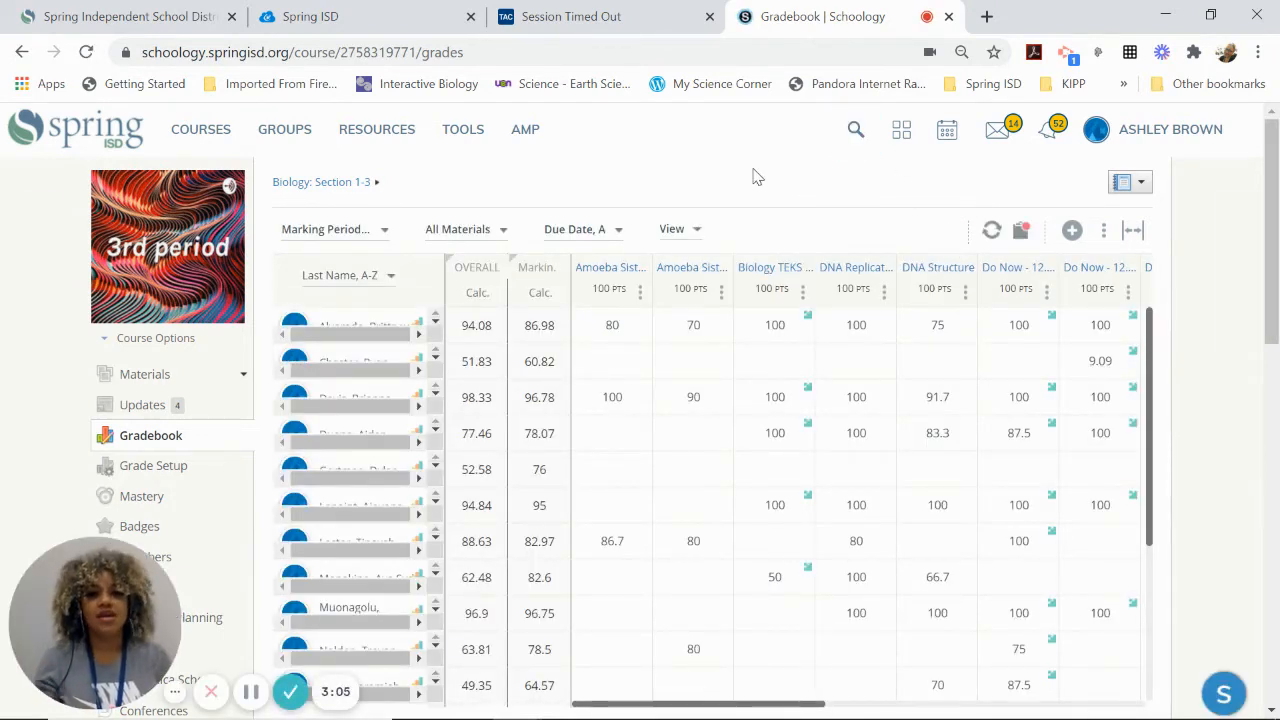
left_click(1022, 233)
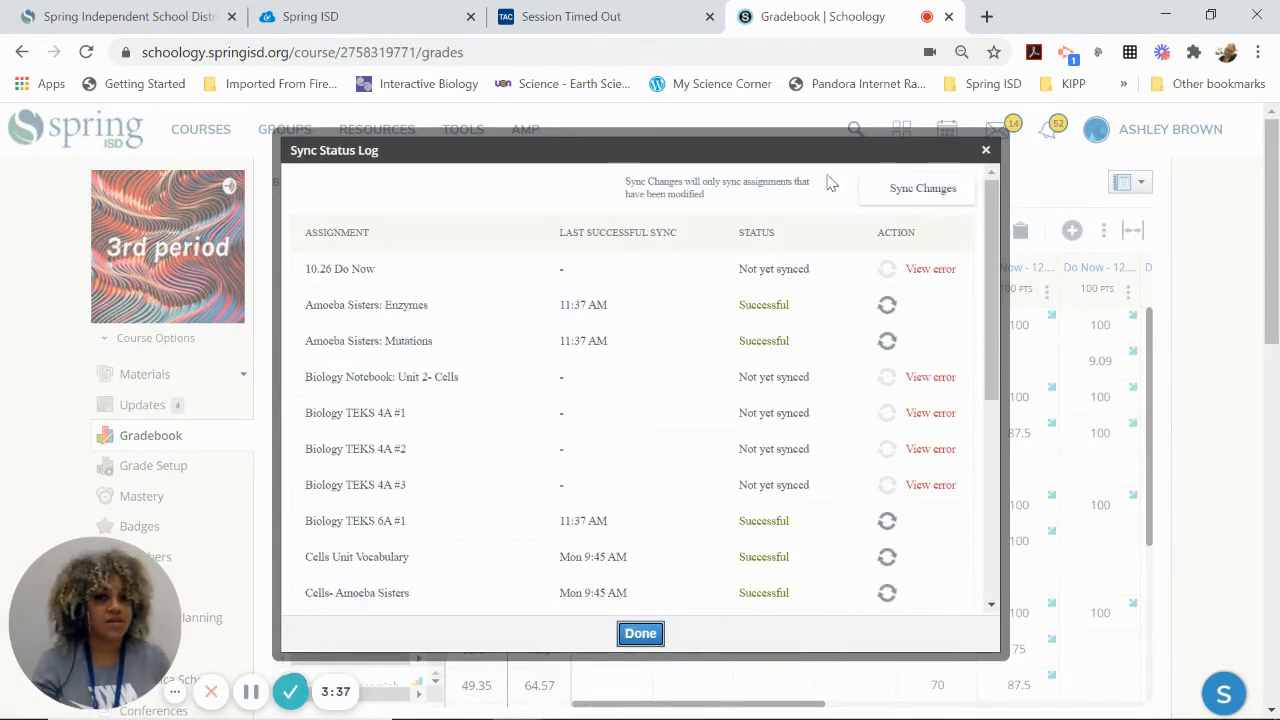
scroll(545, 430, "down", 4)
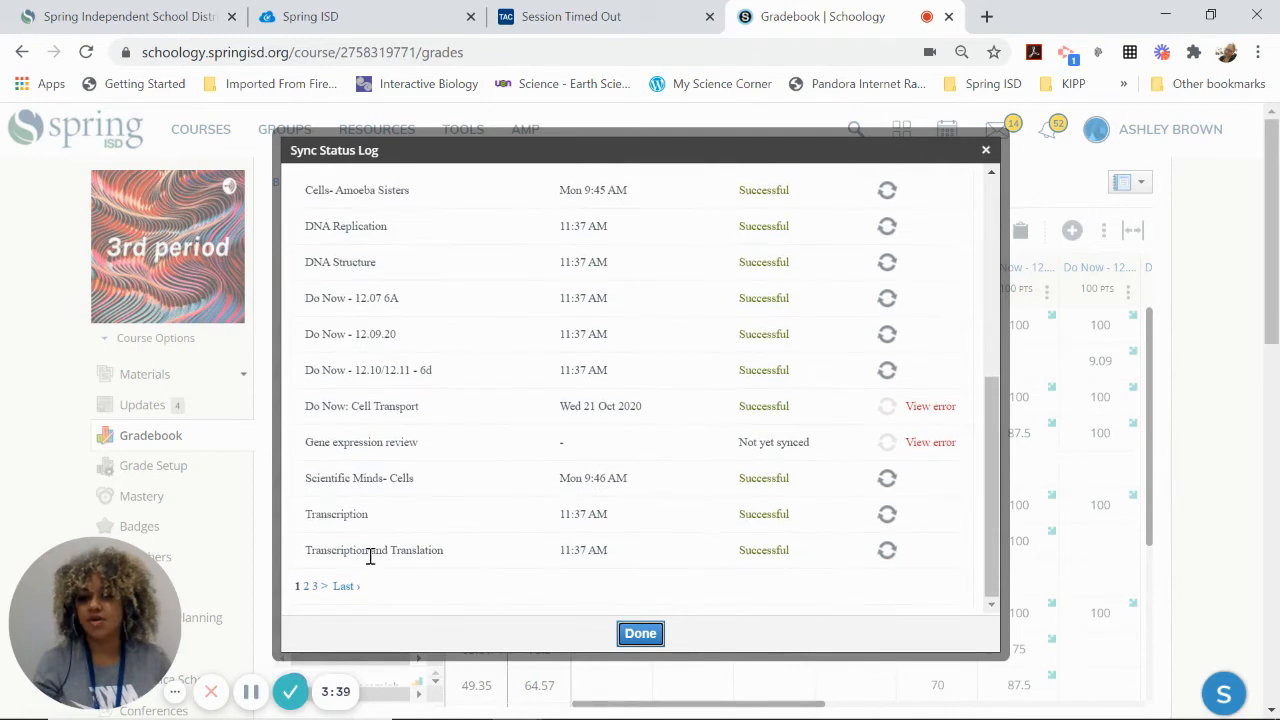
left_click(350, 590)
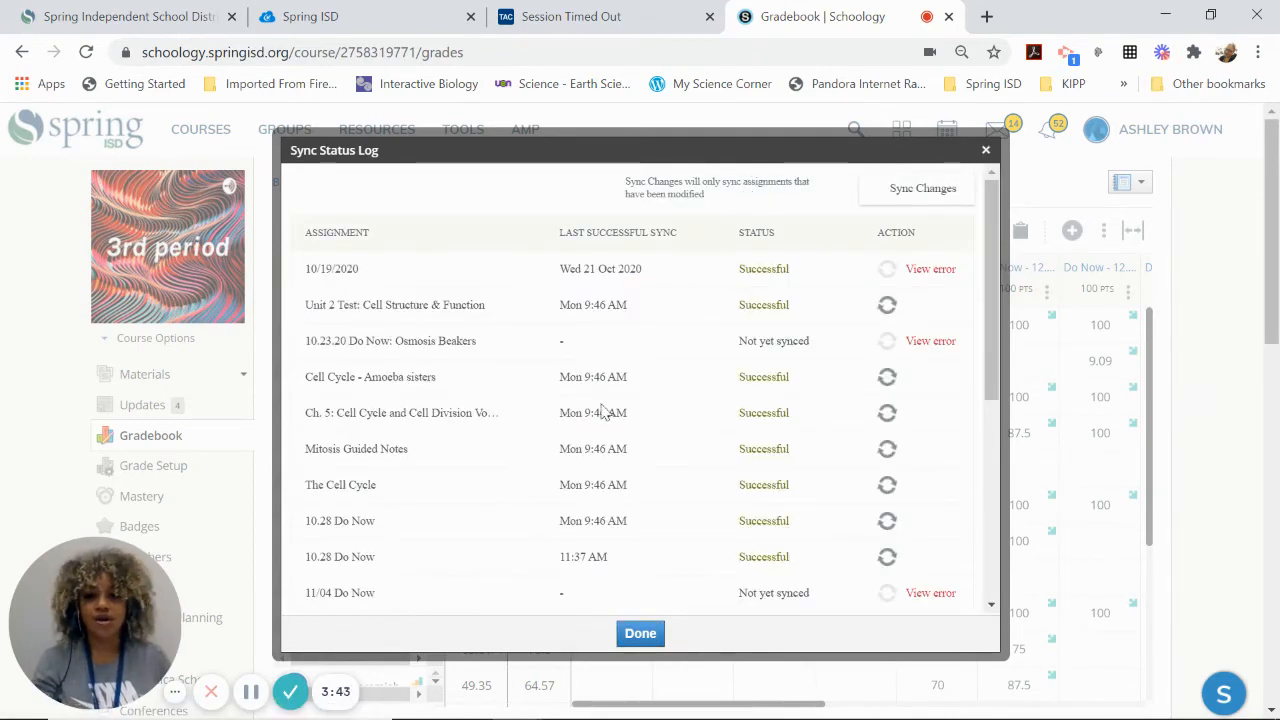
scroll(606, 414, "down", 5)
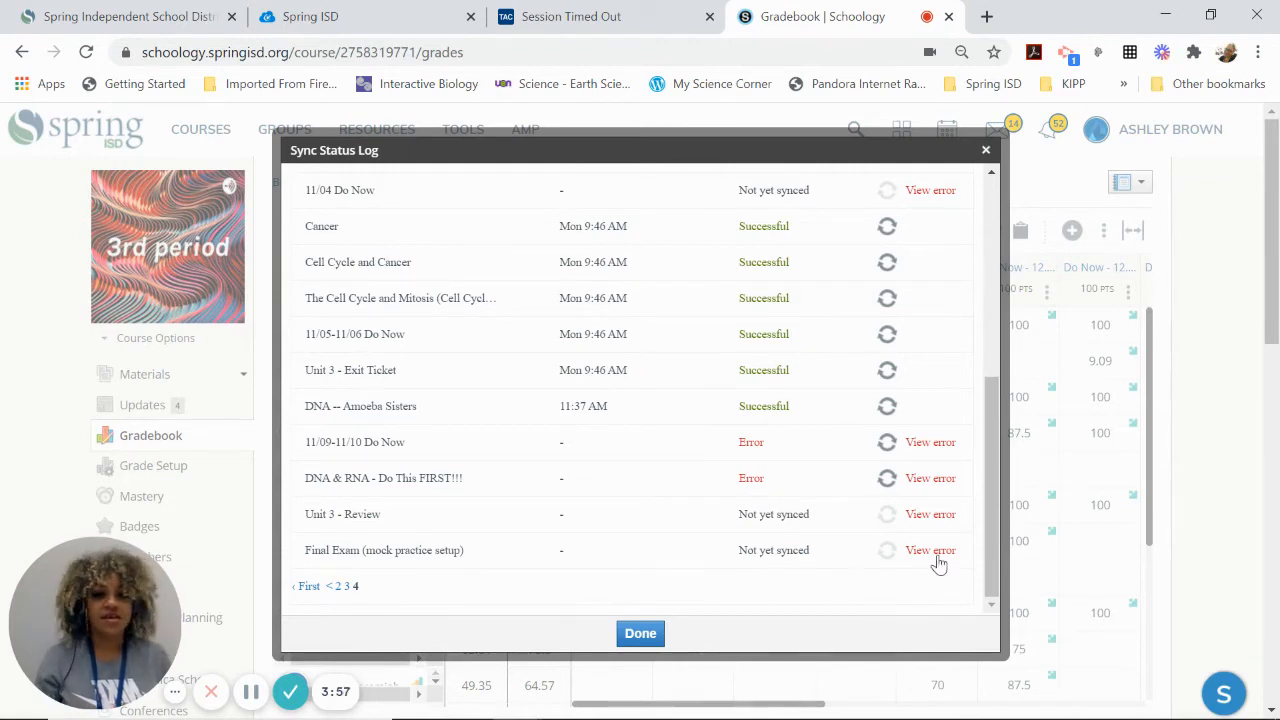
mouse_move(938, 565)
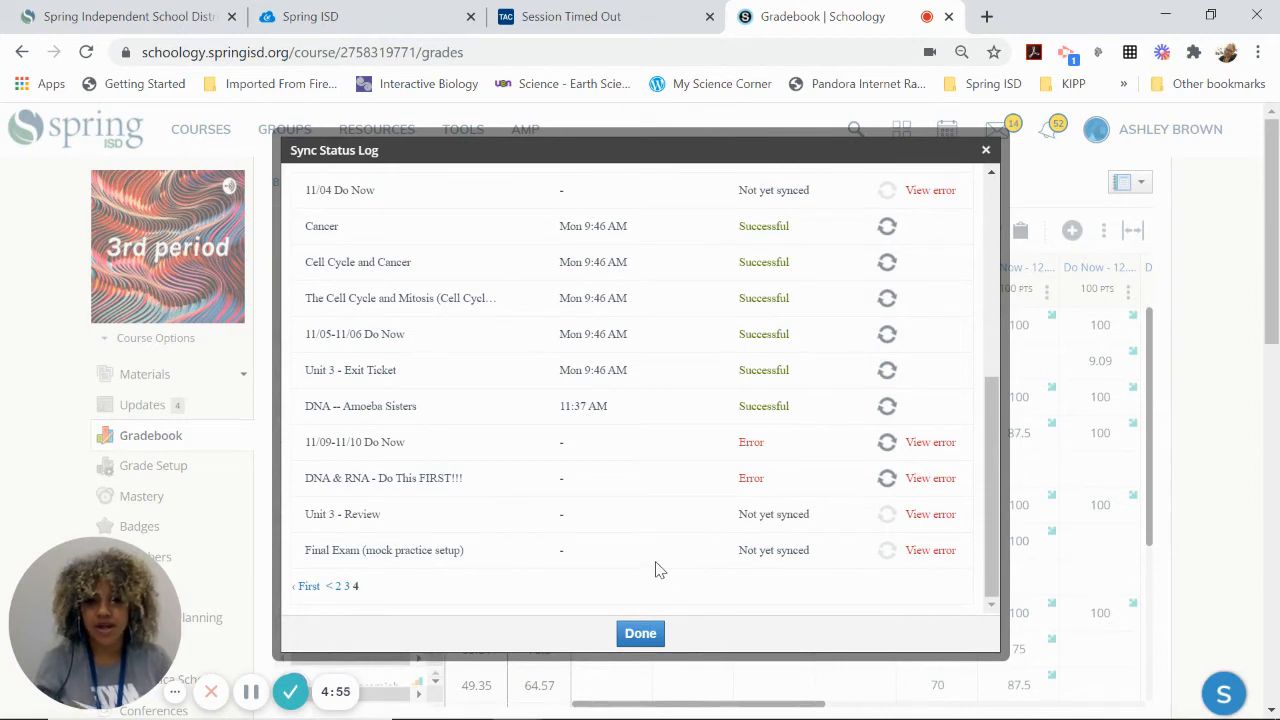
left_click(636, 634)
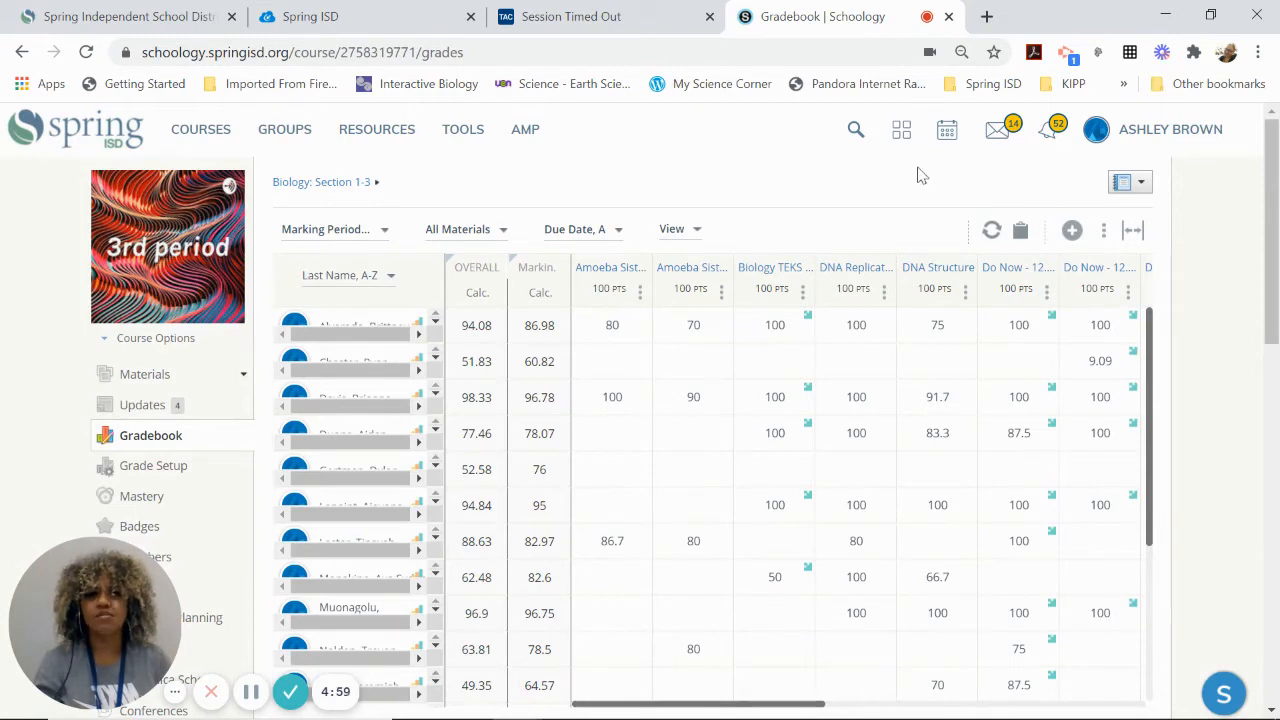
- Switch to Teacher Access Center, log in again after the timeout, and open the Report Card page
left_click(562, 15)
left_click(766, 224)
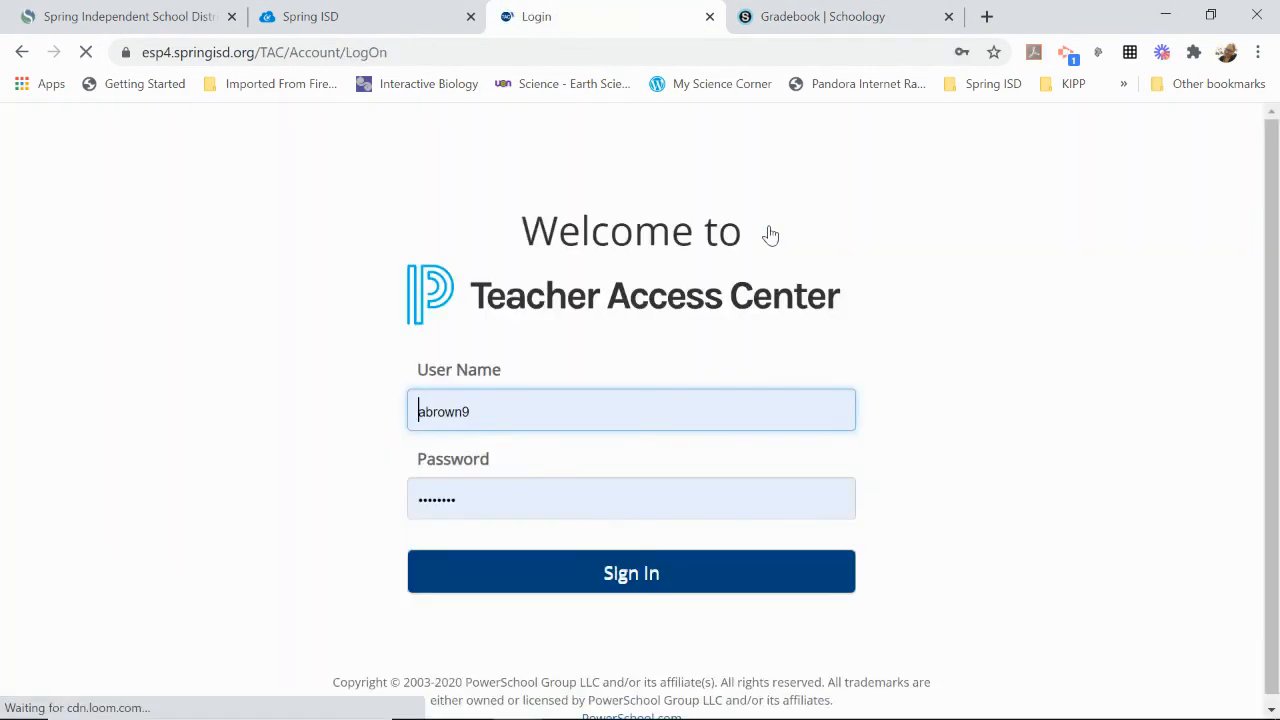
left_click(695, 586)
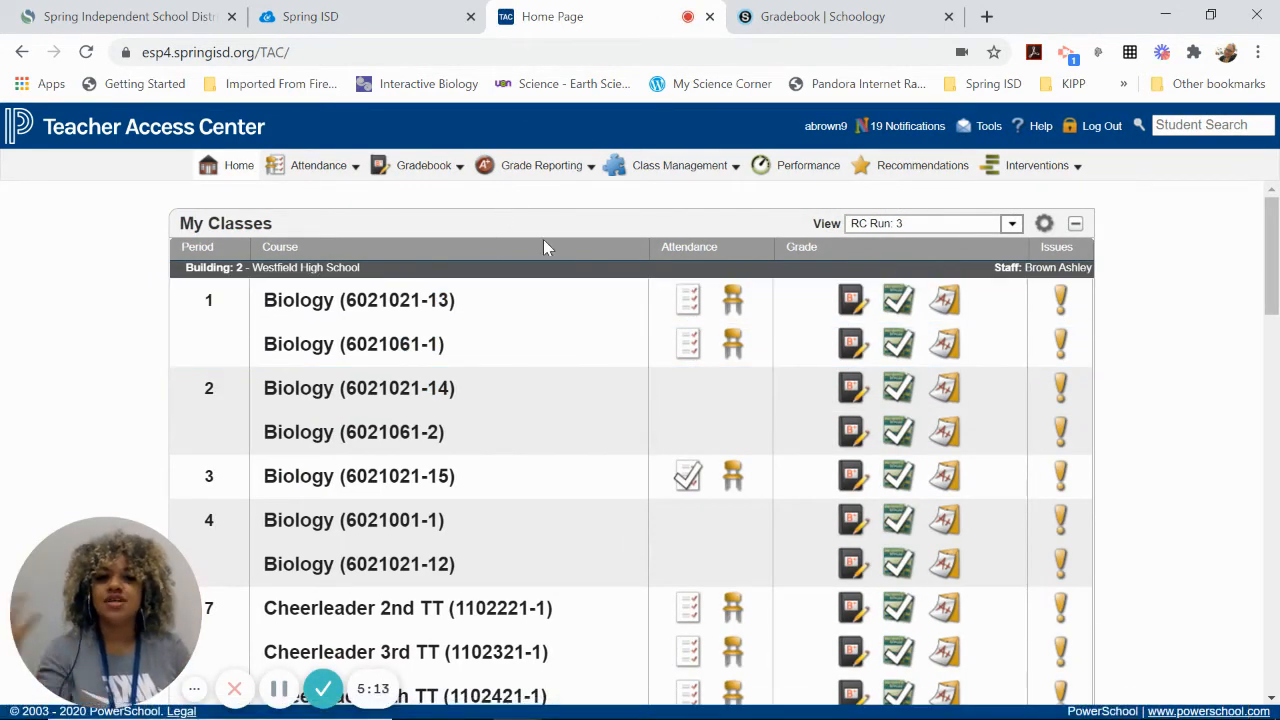
left_click(560, 168)
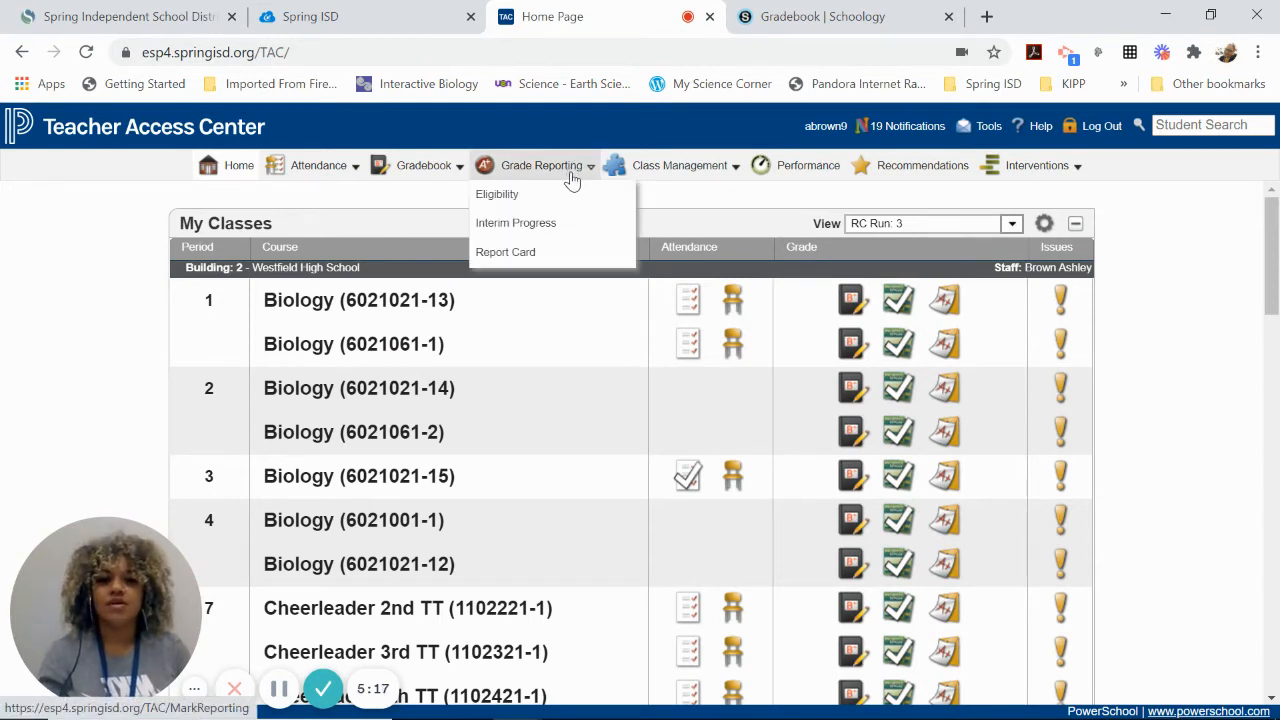
left_click(565, 260)
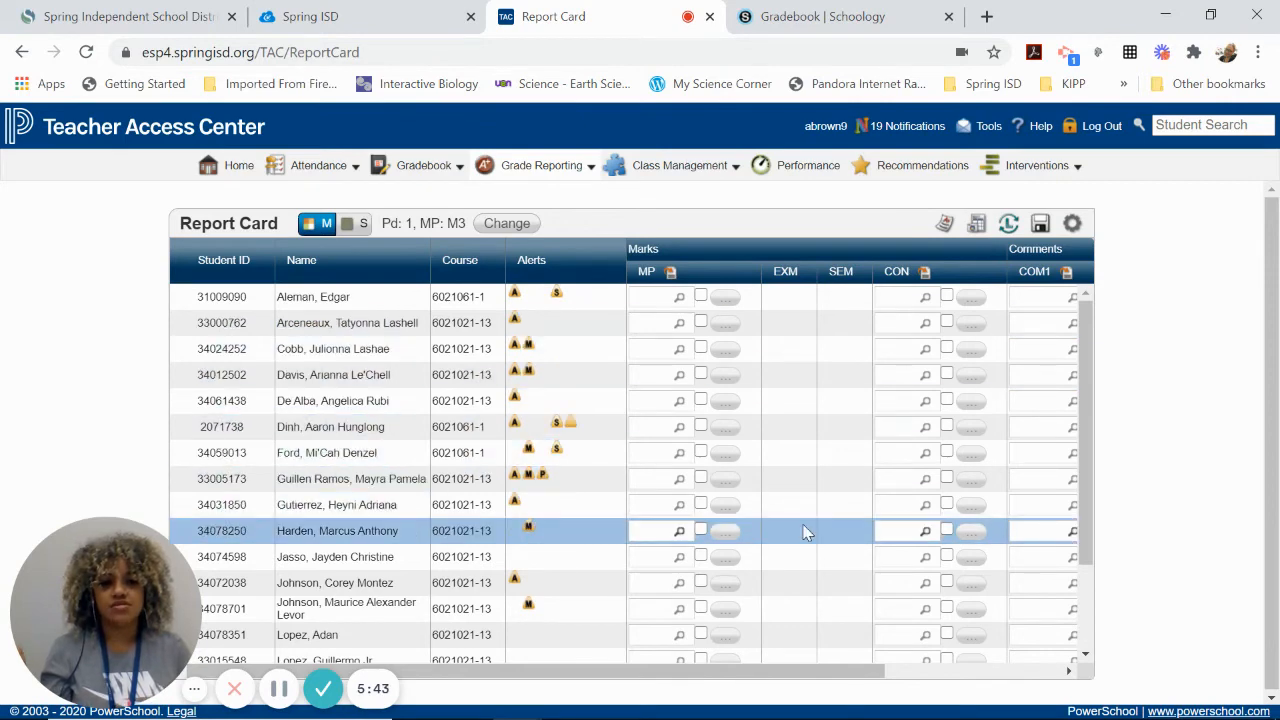
- Switch back to the Schoology gradebook and filter its materials to the (Ungraded) category
left_click(866, 16)
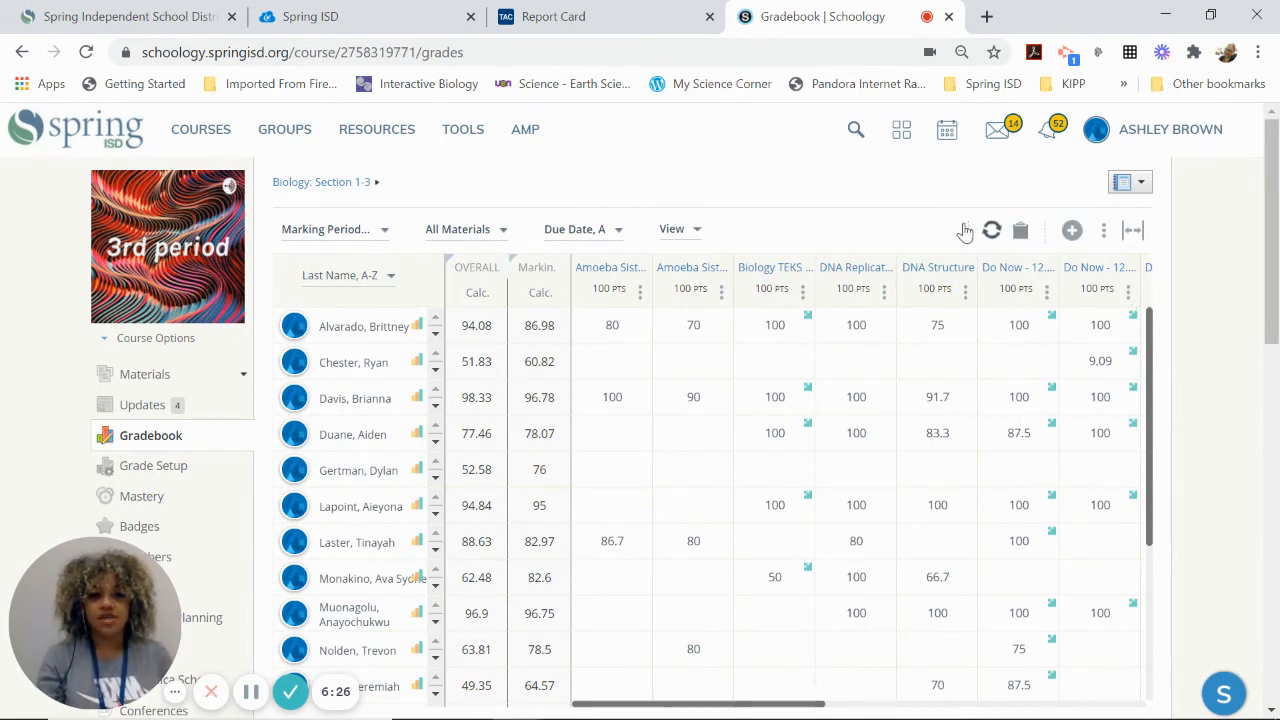
left_click(499, 232)
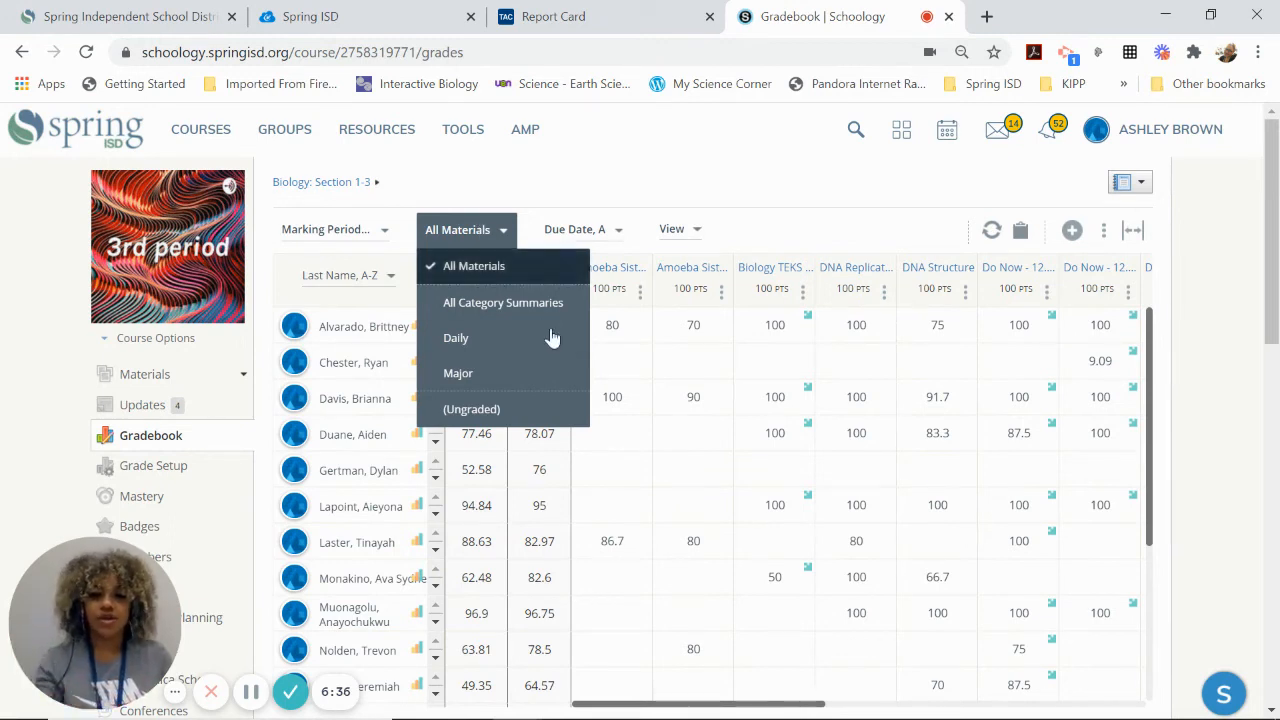
left_click(571, 415)
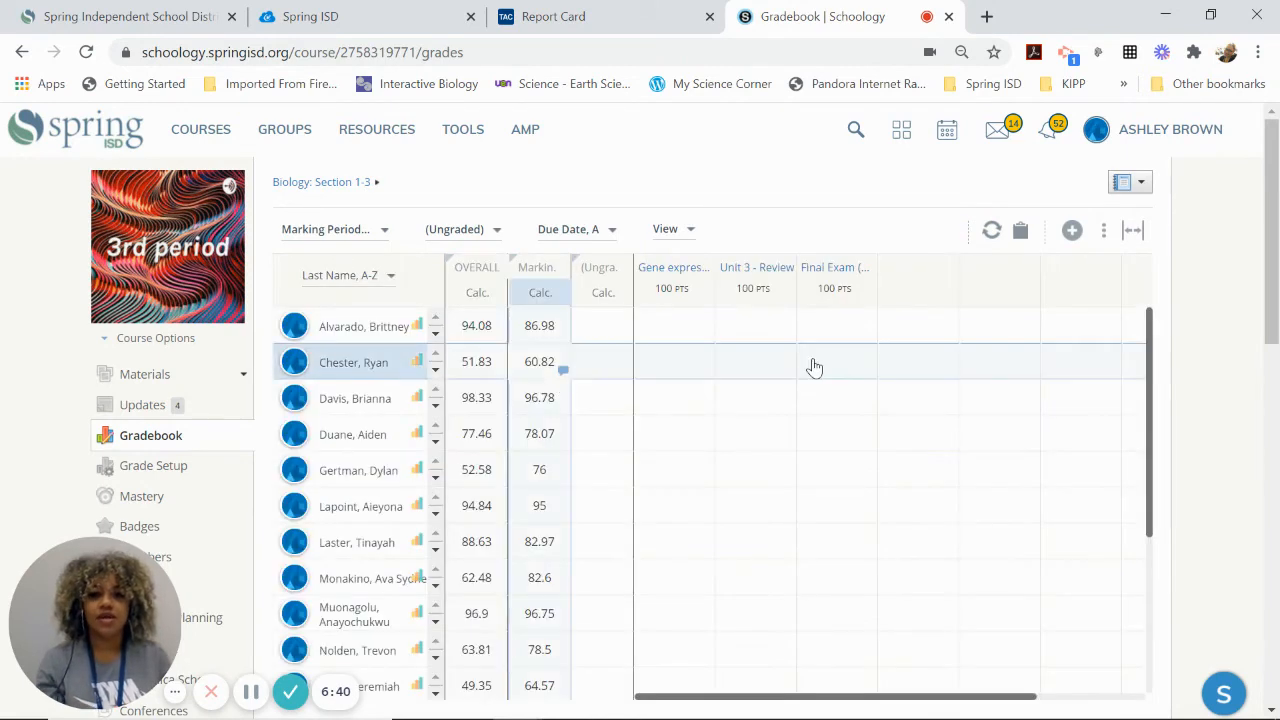
mouse_move(768, 287)
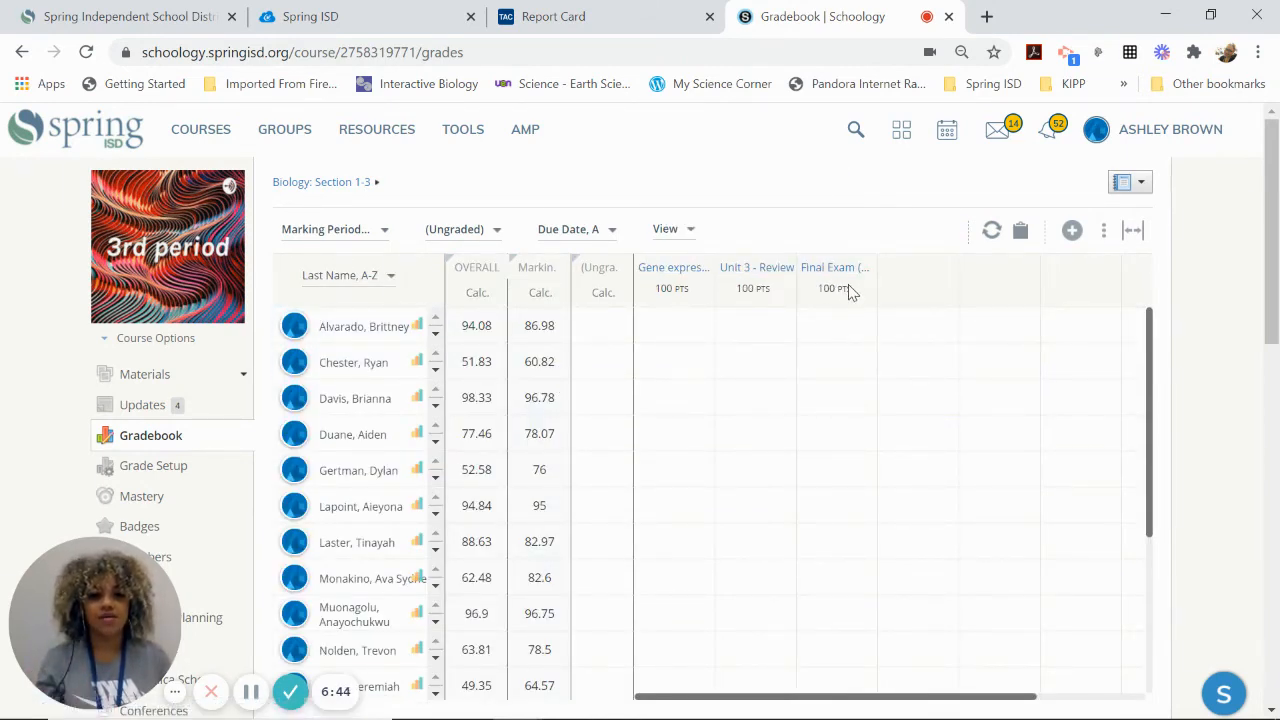
mouse_move(843, 282)
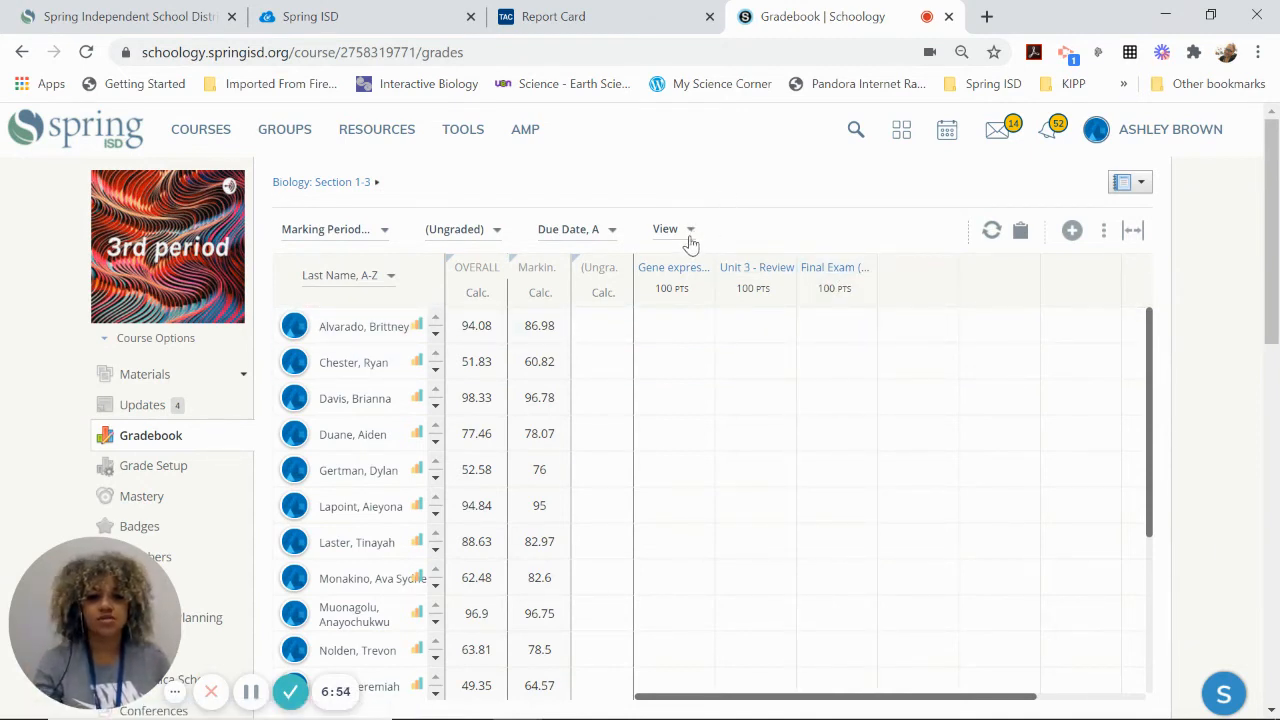
- Compare the Report Card mark columns in Teacher Access Center with the ungraded Final Exam column in Schoology
left_click(630, 27)
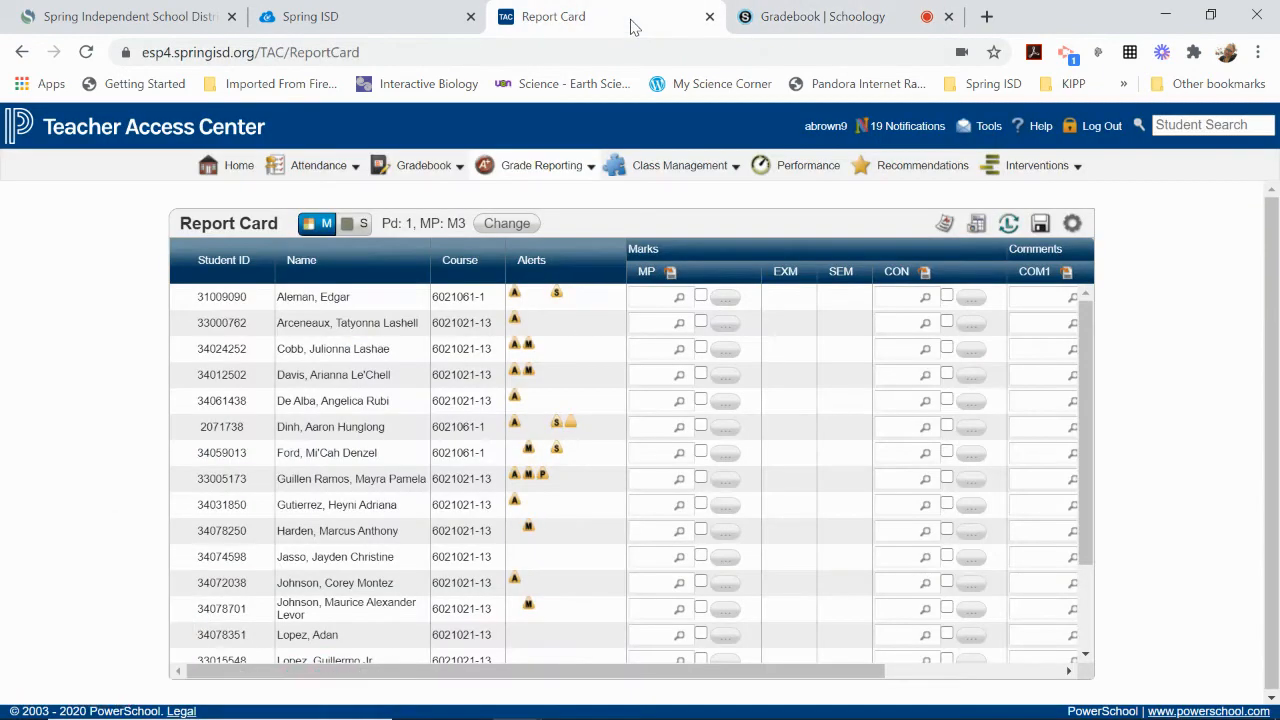
mouse_move(762, 229)
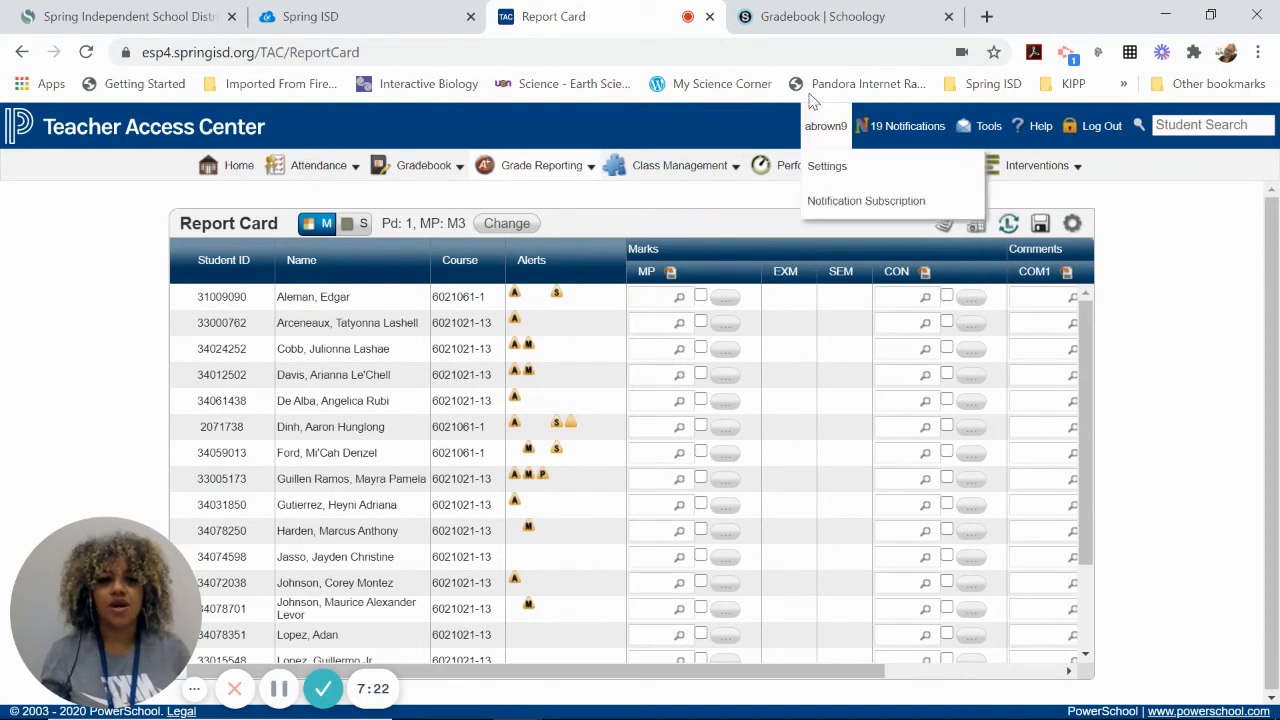
left_click(802, 16)
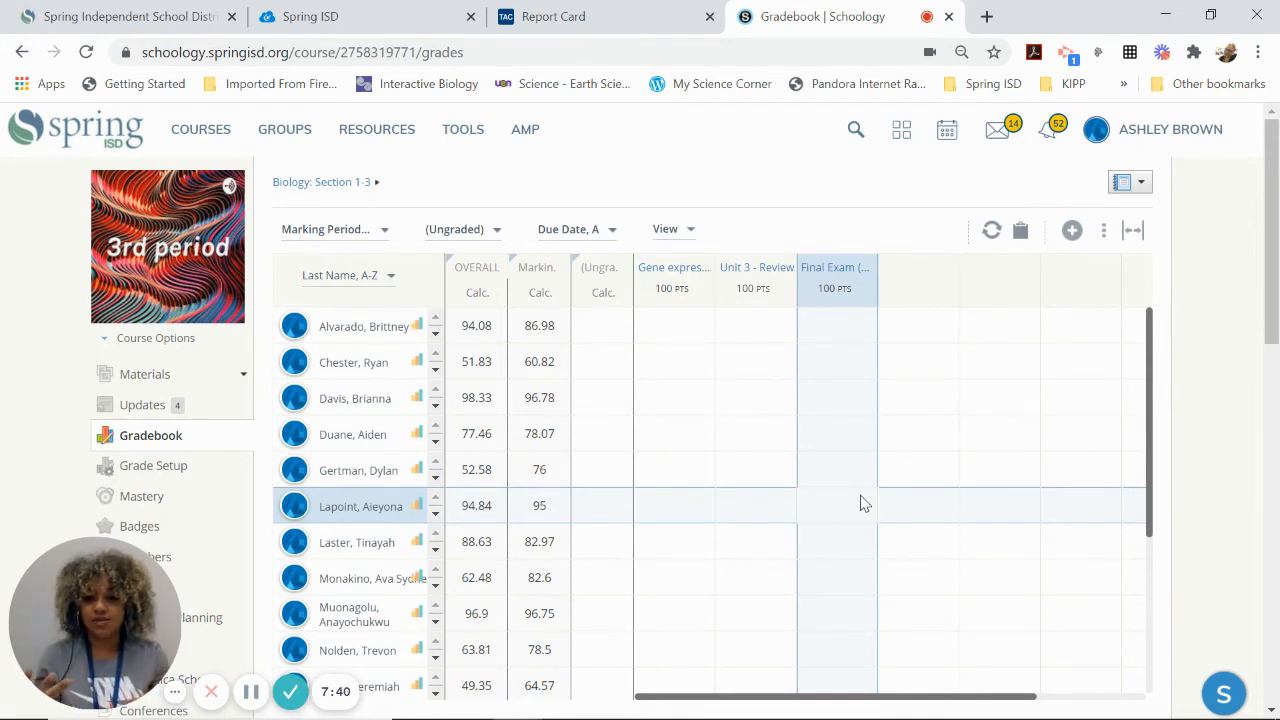
left_click(756, 361)
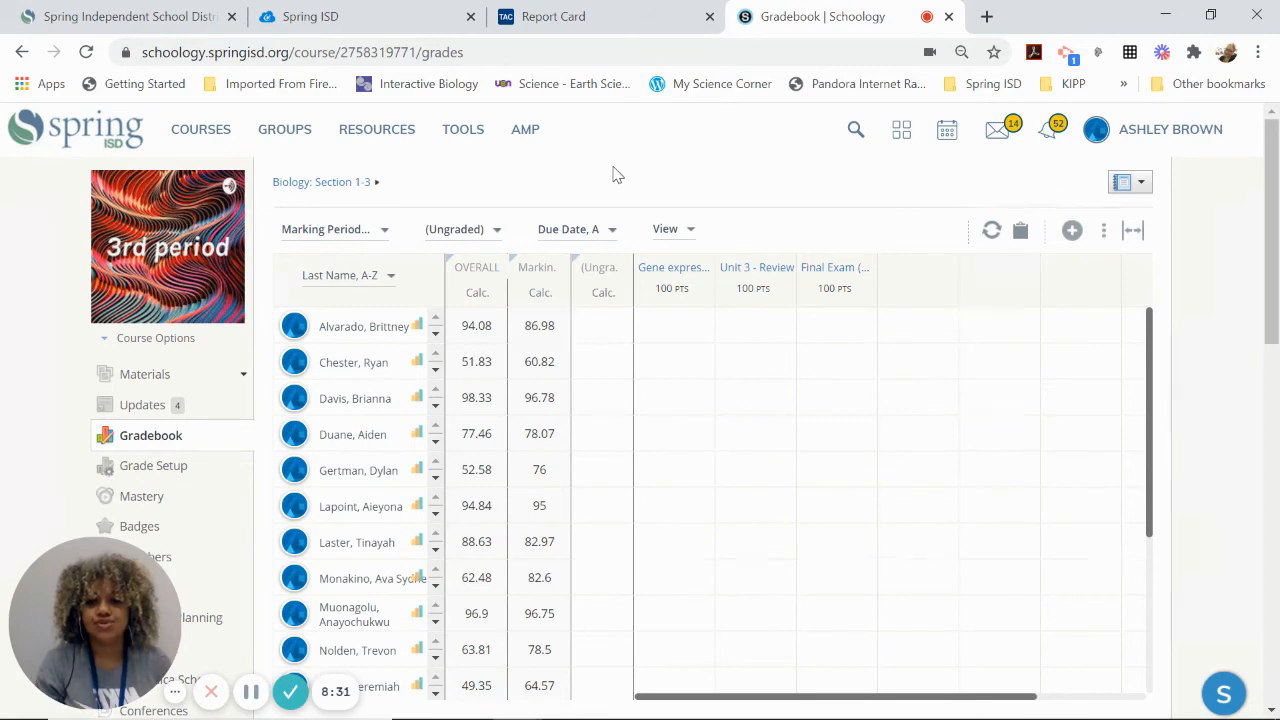
- Review the class list and Gradebook options on Teacher Access Center's home page, and return to the Schoology gradebook
left_click(560, 16)
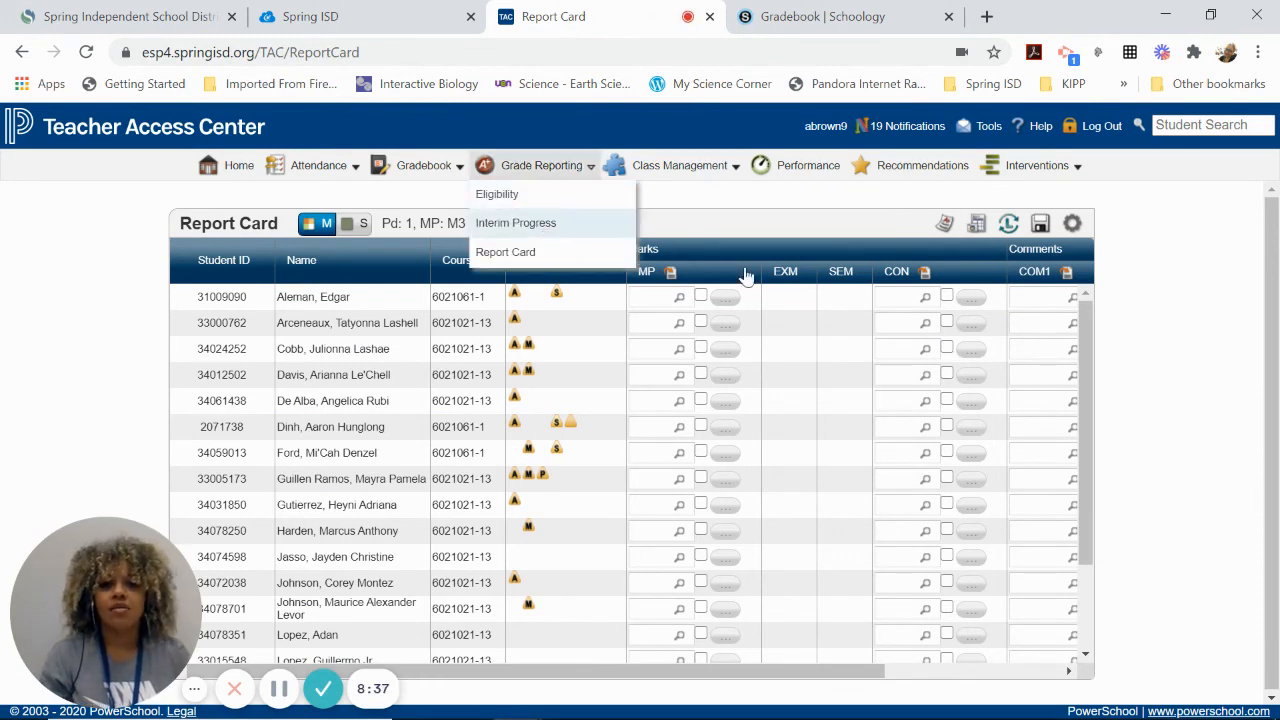
left_click(886, 296)
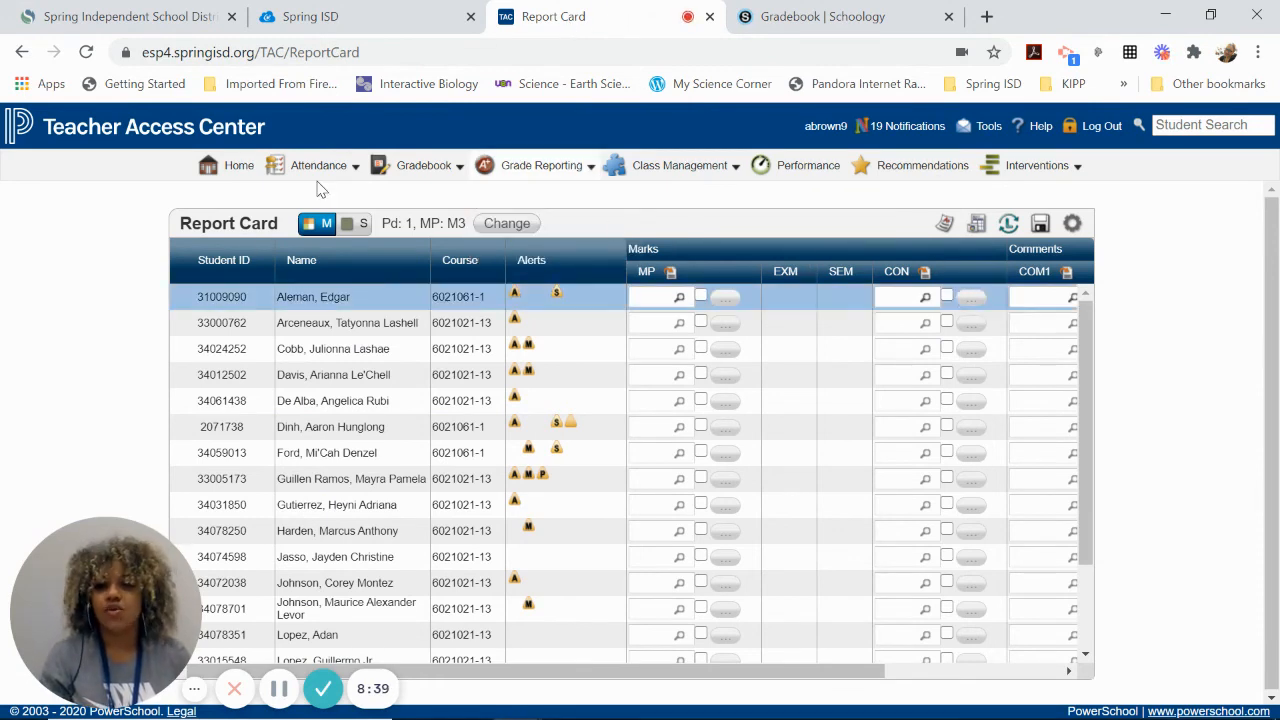
left_click(232, 180)
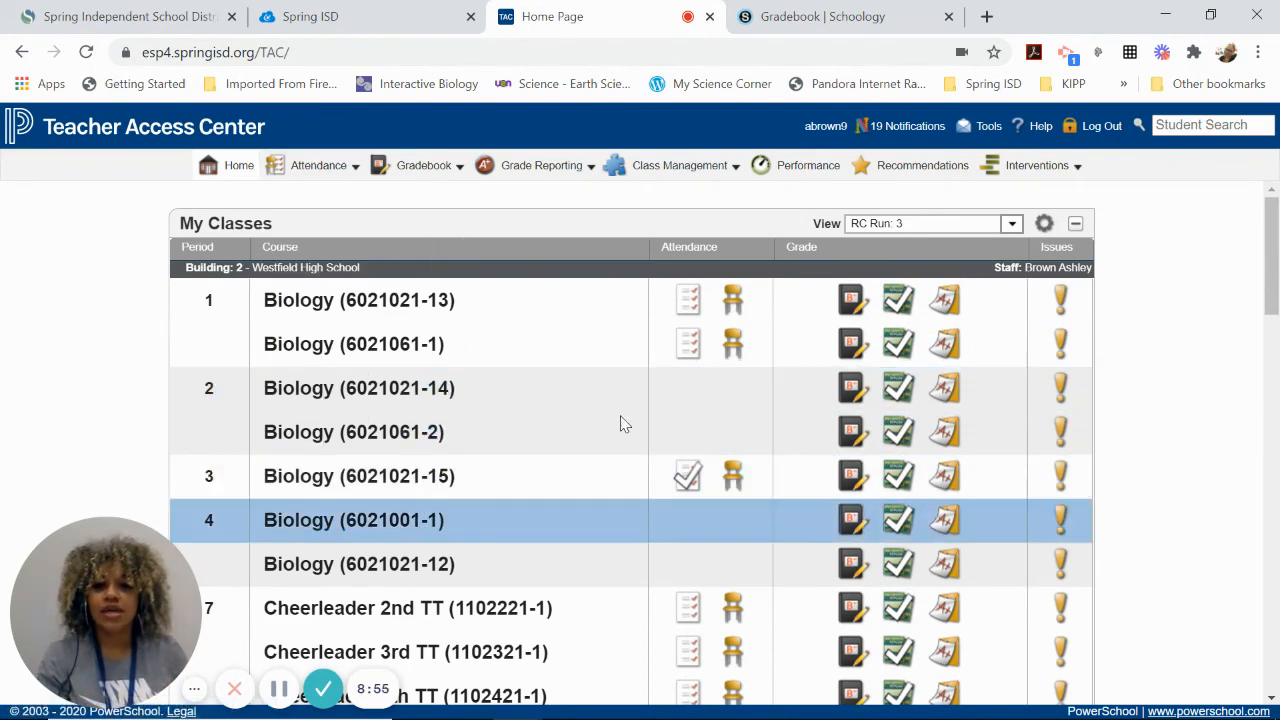
mouse_move(410, 168)
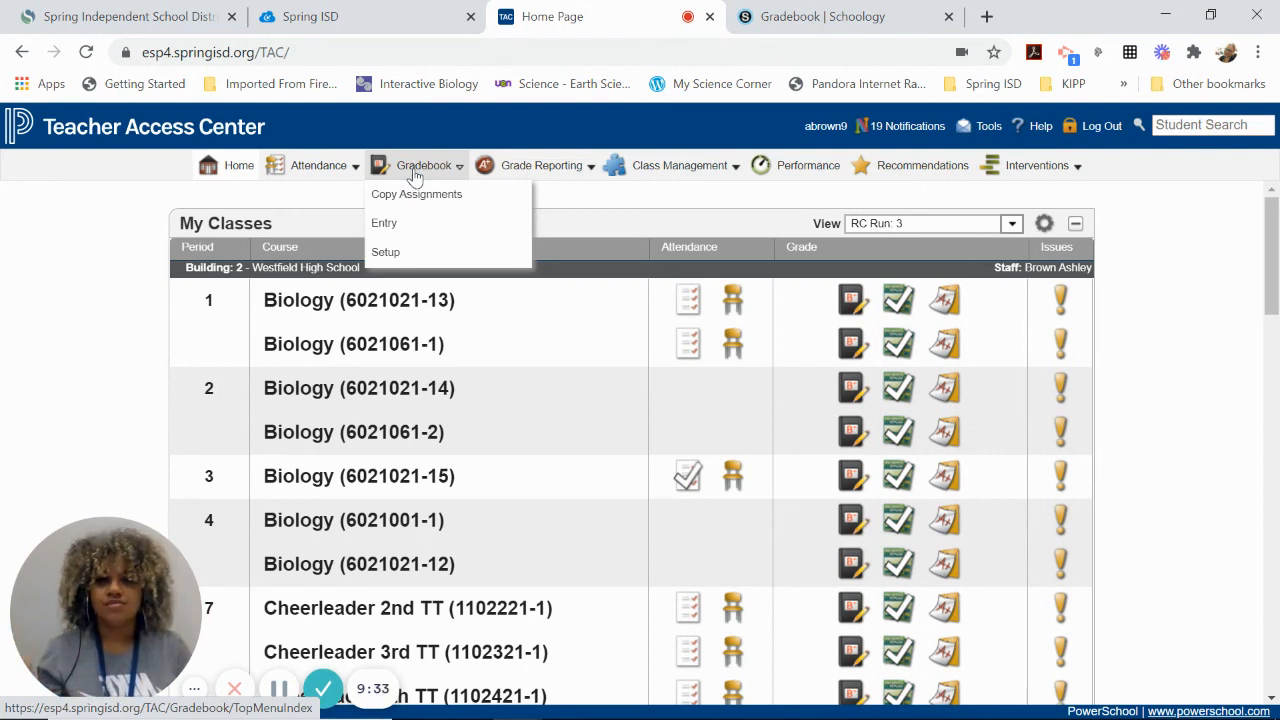
left_click(811, 28)
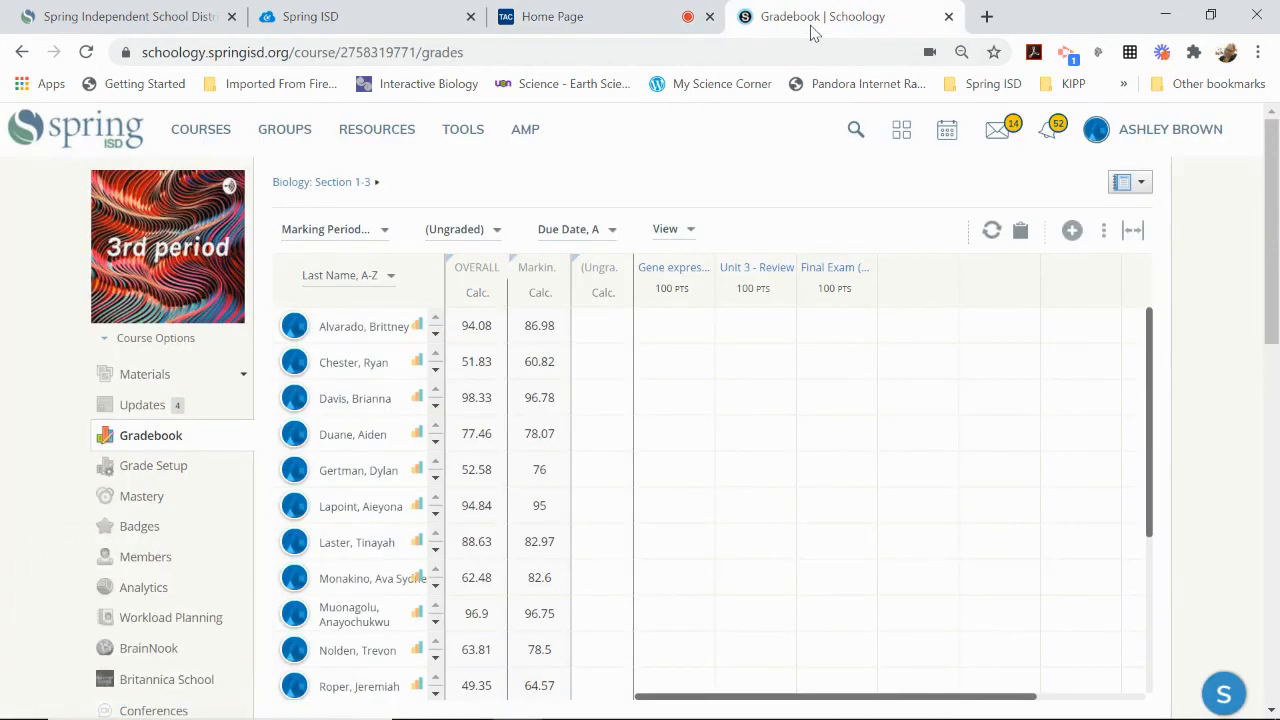